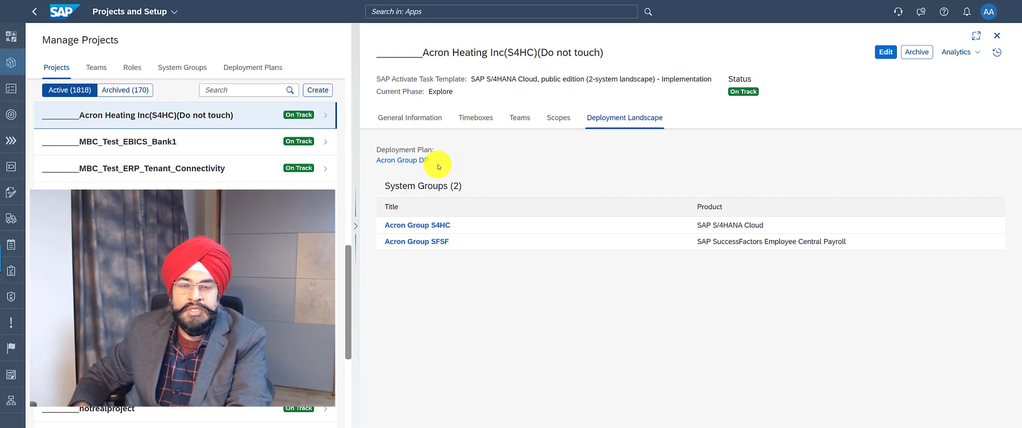
# Try to change the Acron Heating S4HC project's deployment plan to Acron Group DP v2.
pyautogui.click(882, 54)
pyautogui.click(533, 149)
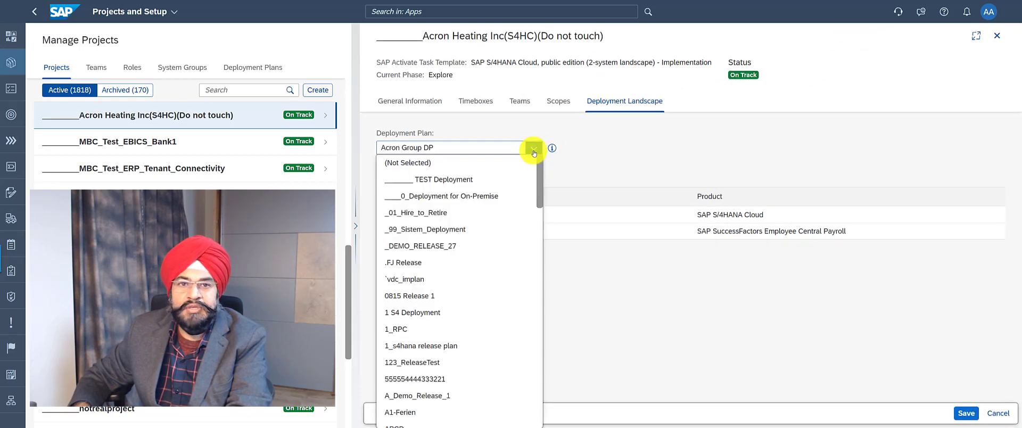
pyautogui.scroll(-1, 498, 212)
pyautogui.scroll(-2, 464, 296)
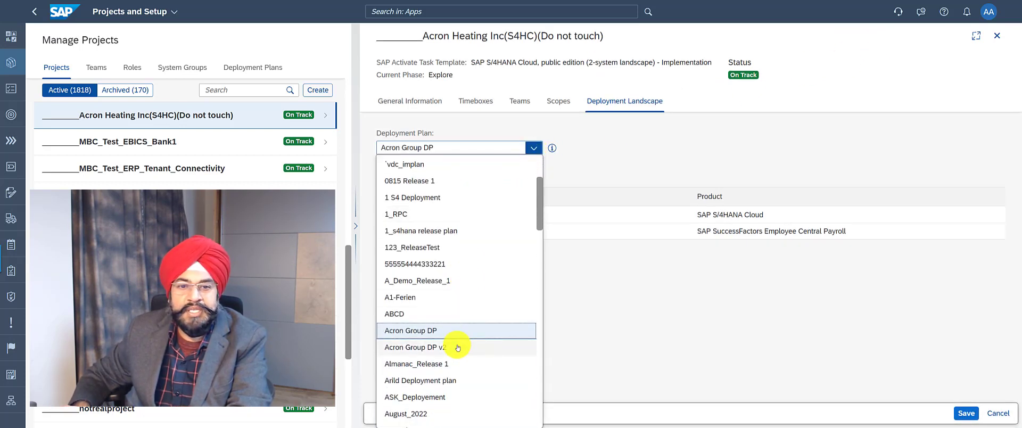
pyautogui.click(429, 349)
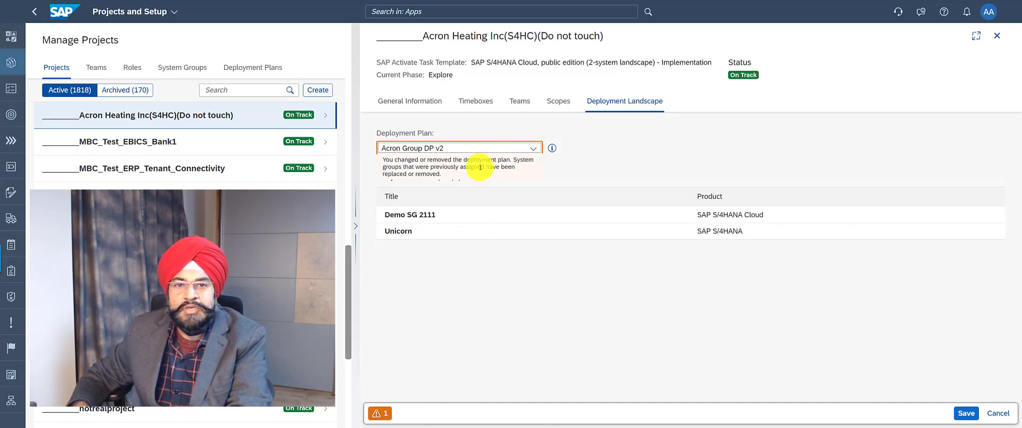
# Read the warning about the deployment plan change and discard the project changes.
pyautogui.click(533, 148)
pyautogui.click(372, 414)
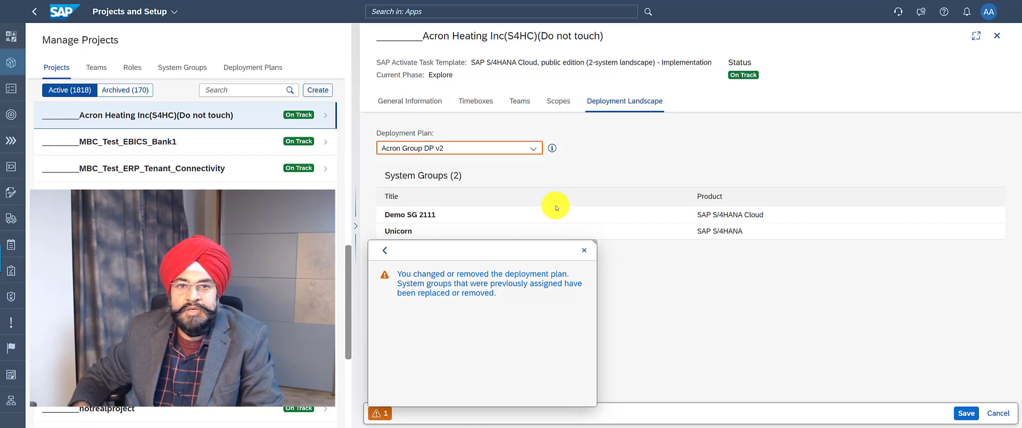
pyautogui.click(586, 252)
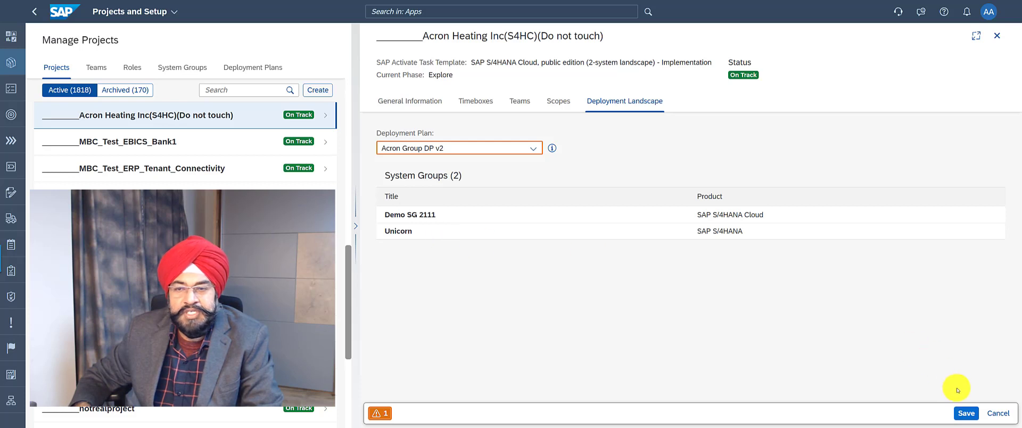
pyautogui.click(999, 413)
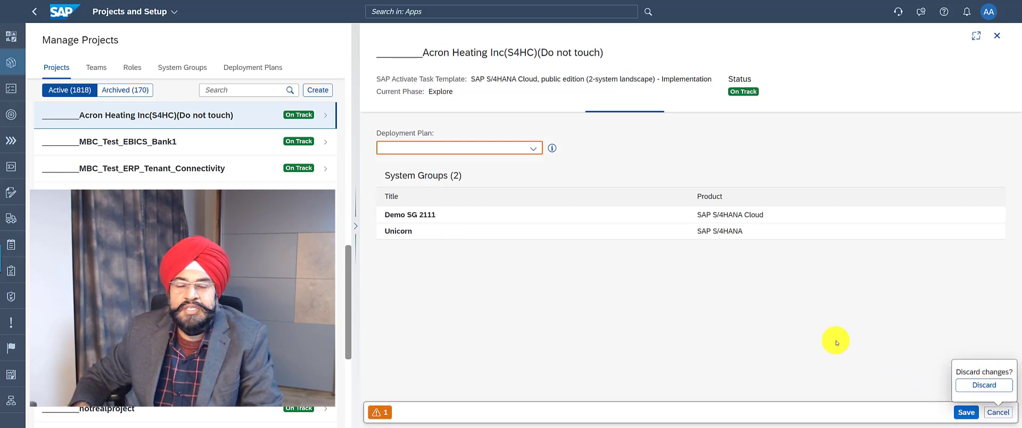
pyautogui.press('Return')
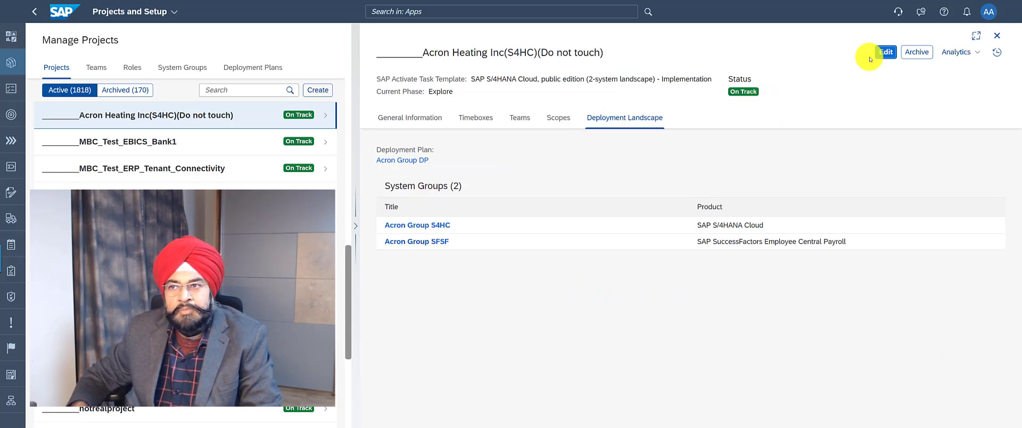
# Edit the project again, set its deployment plan to Acron Group DP v2 and save.
pyautogui.click(886, 52)
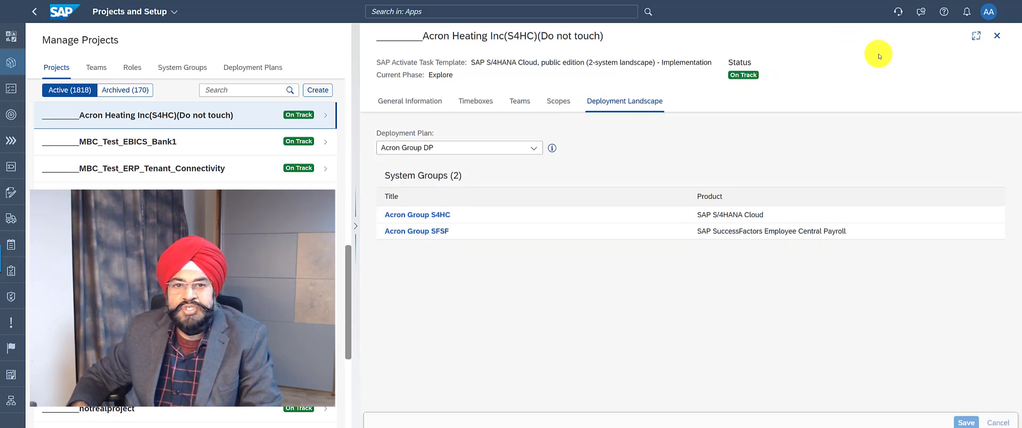
pyautogui.click(533, 149)
pyautogui.scroll(-1, 459, 401)
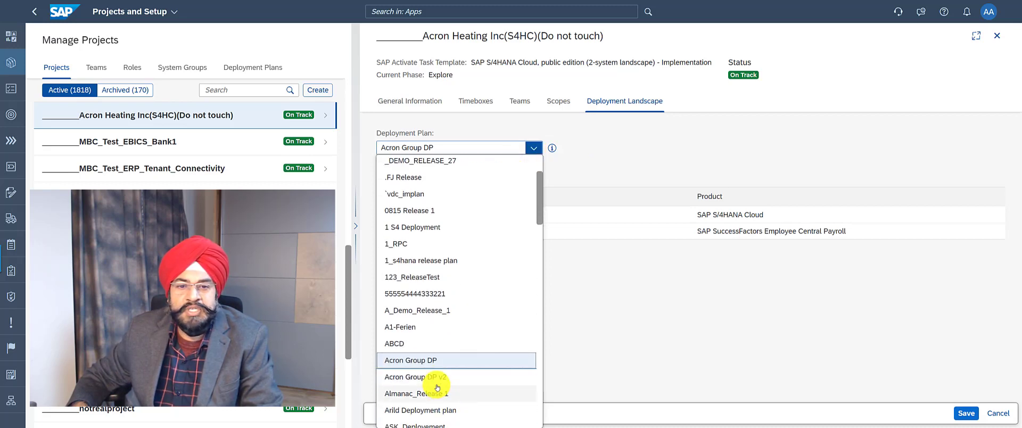
pyautogui.click(457, 371)
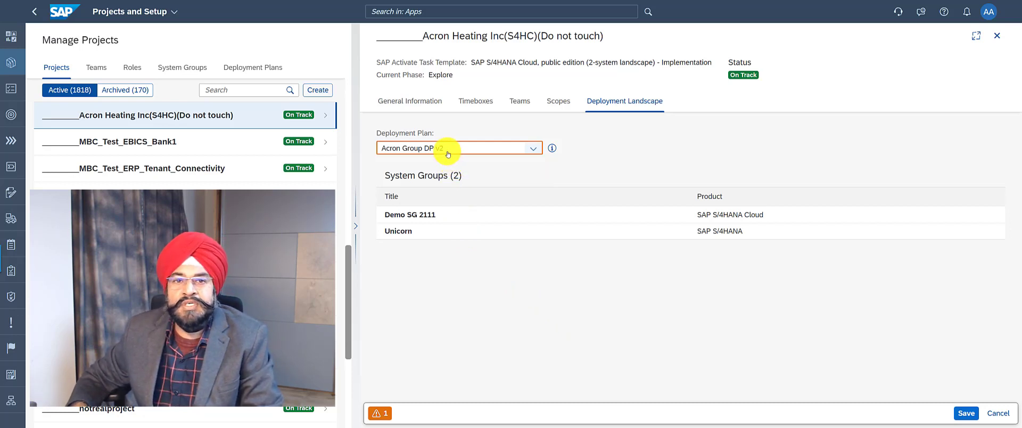
pyautogui.click(966, 414)
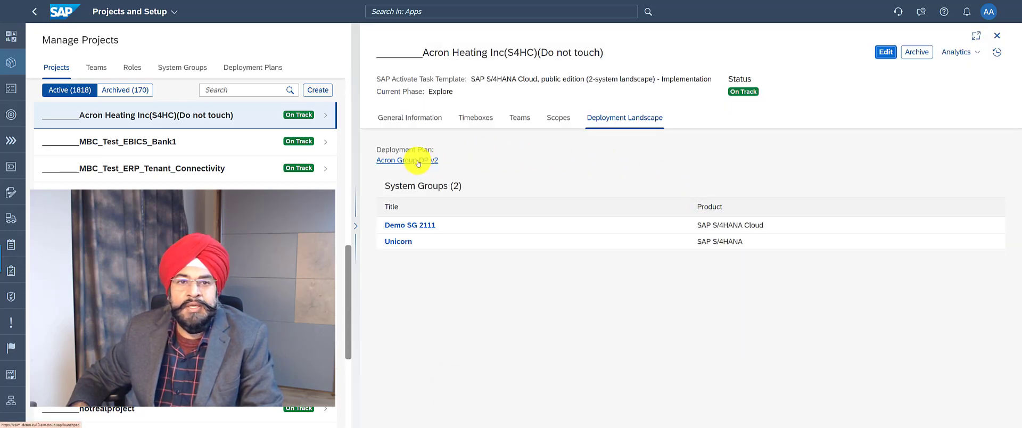
# Open the project's assigned deployment plan and examine its release AGR4.
pyautogui.click(419, 161)
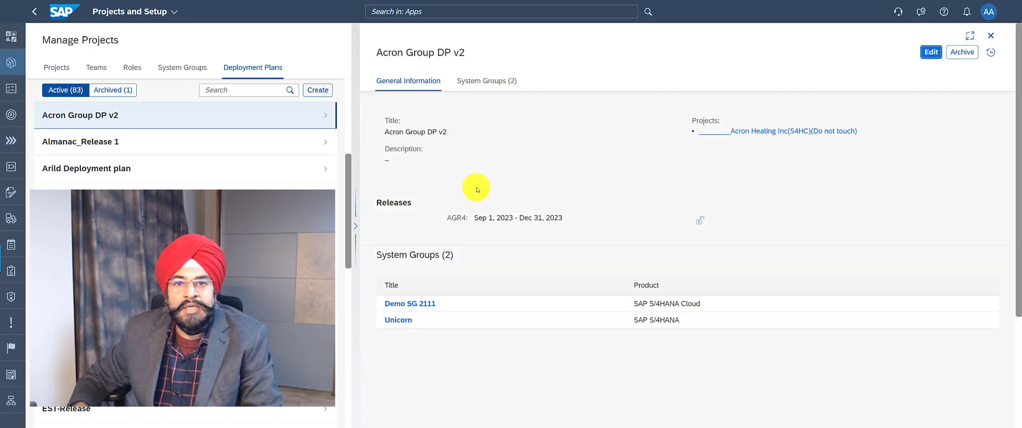
pyautogui.moveTo(448, 218)
pyautogui.mouseDown()
pyautogui.moveTo(559, 217)
pyautogui.moveTo(434, 219)
pyautogui.mouseUp()
pyautogui.click(445, 218)
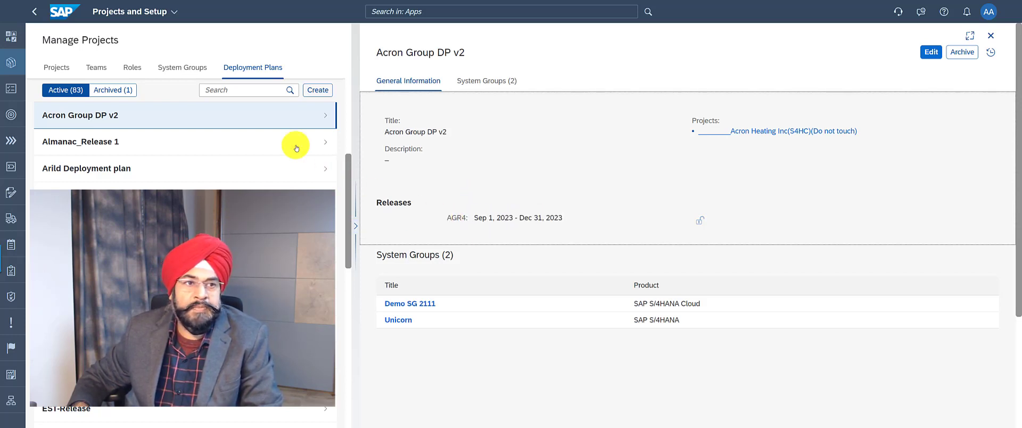
# Compare the releases of the Acron Group DP deployment plan with the release dates of Acron Group DP v2.
pyautogui.scroll(2, 216, 125)
pyautogui.click(256, 147)
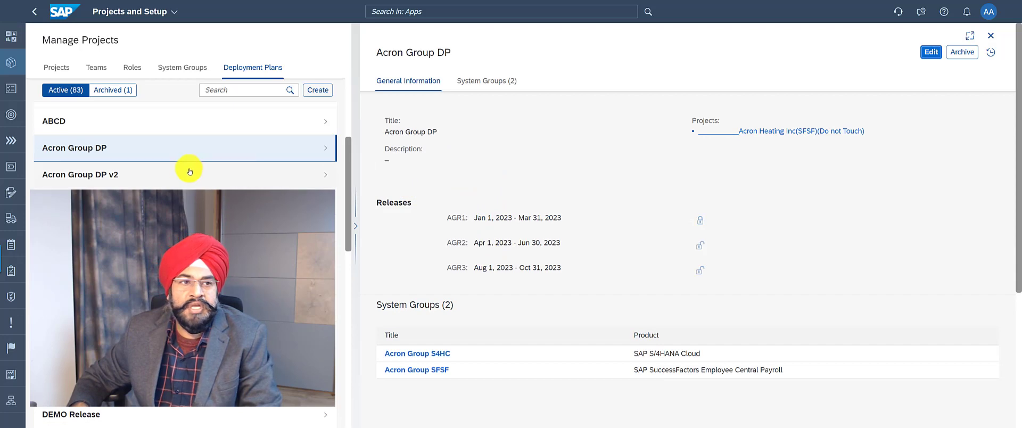
pyautogui.click(258, 175)
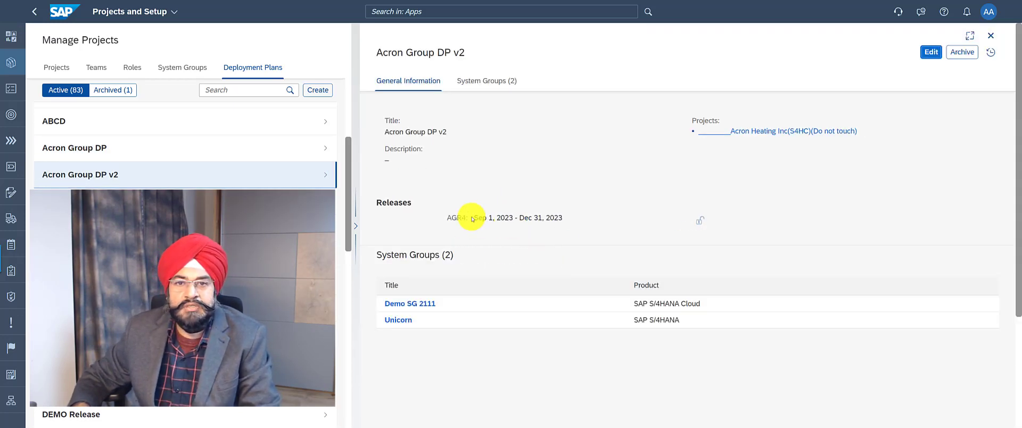
pyautogui.moveTo(472, 217); pyautogui.dragTo(570, 220)
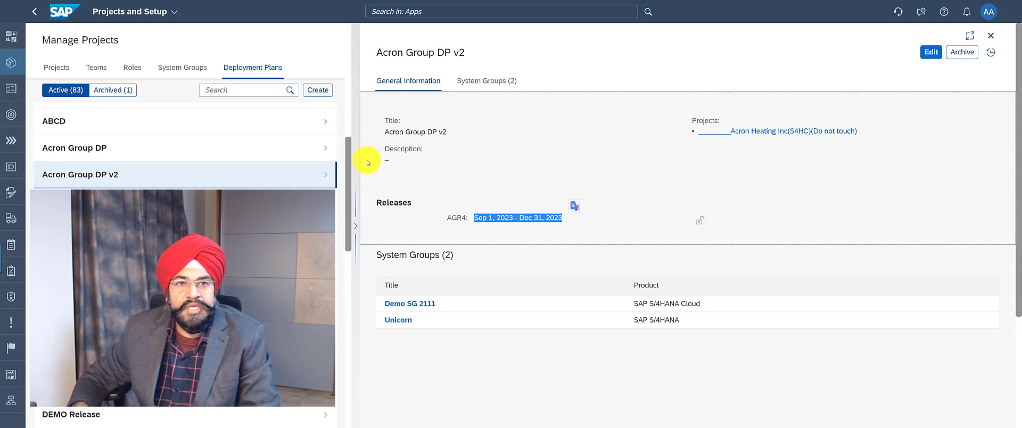
# Create a requirement titled "New Req" in the Requirements app with AGR4 as the requested release, and save it.
pyautogui.click(11, 196)
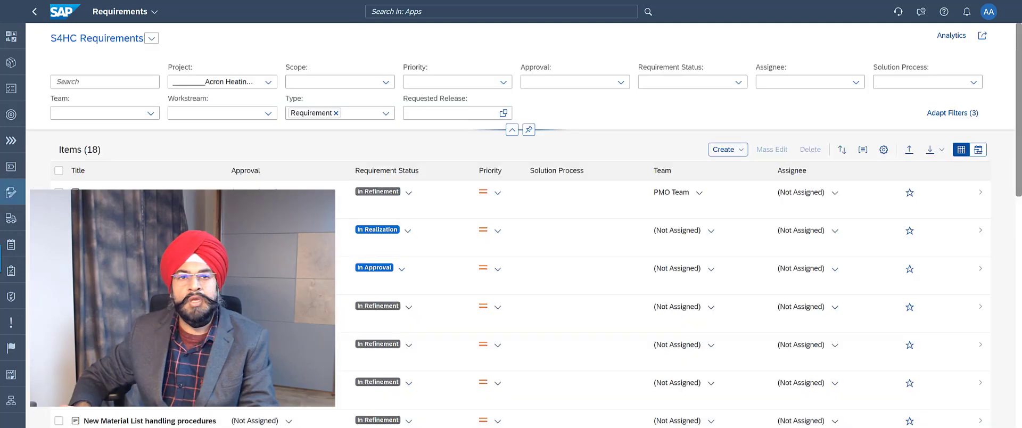
pyautogui.click(726, 150)
pyautogui.click(732, 166)
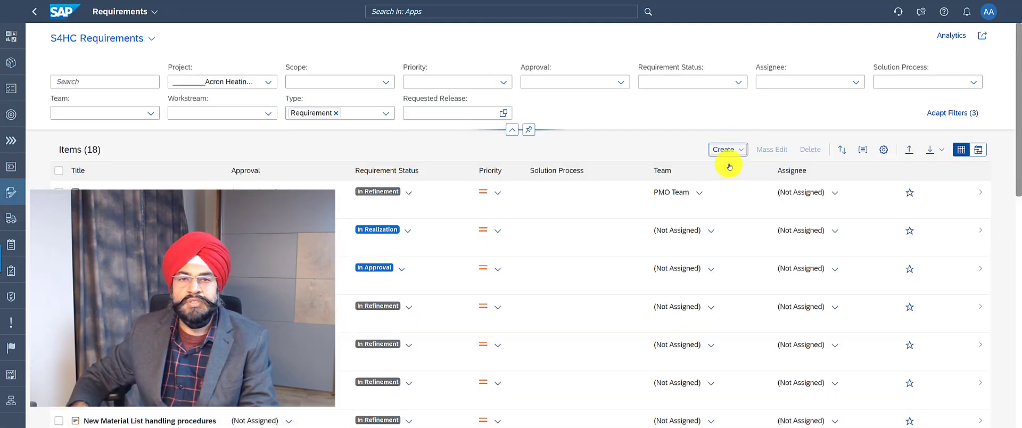
pyautogui.scroll(-10, 805, 346)
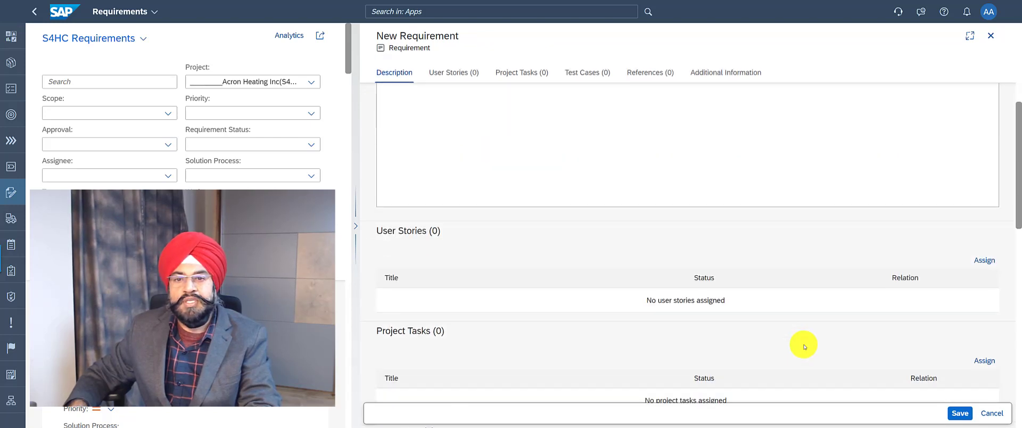
pyautogui.scroll(-5, 804, 347)
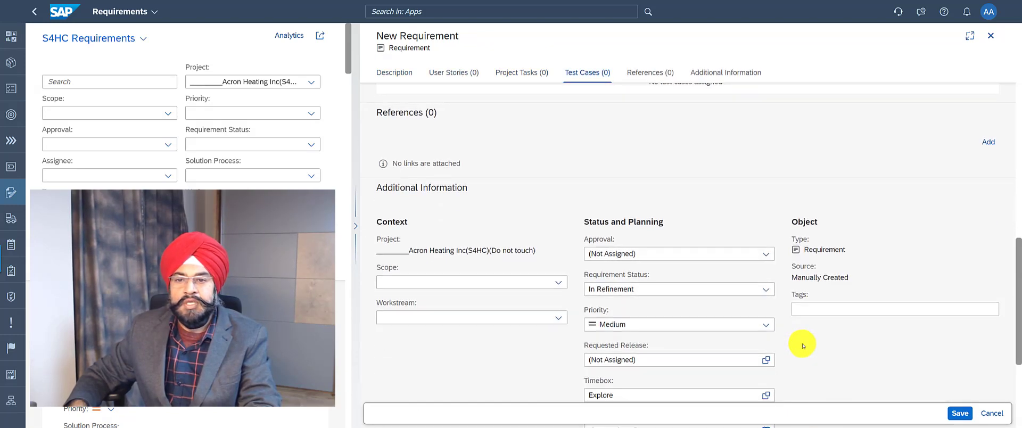
pyautogui.click(766, 273)
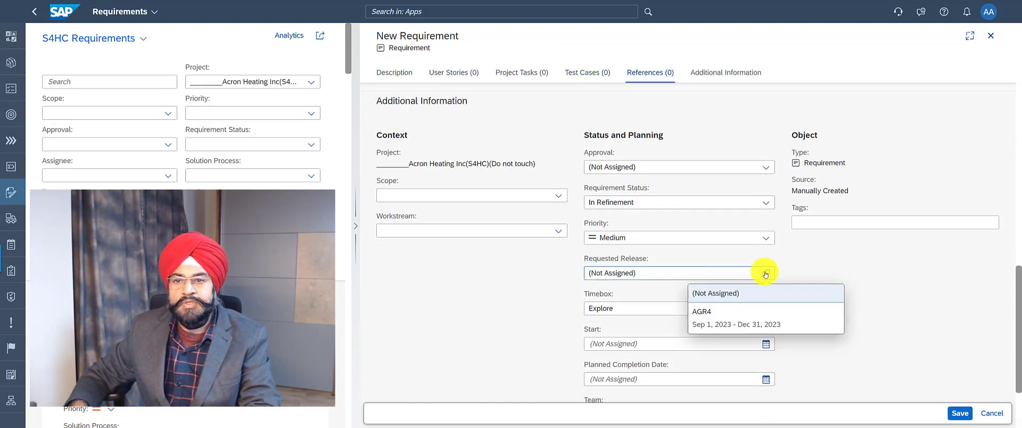
pyautogui.click(776, 320)
pyautogui.click(960, 414)
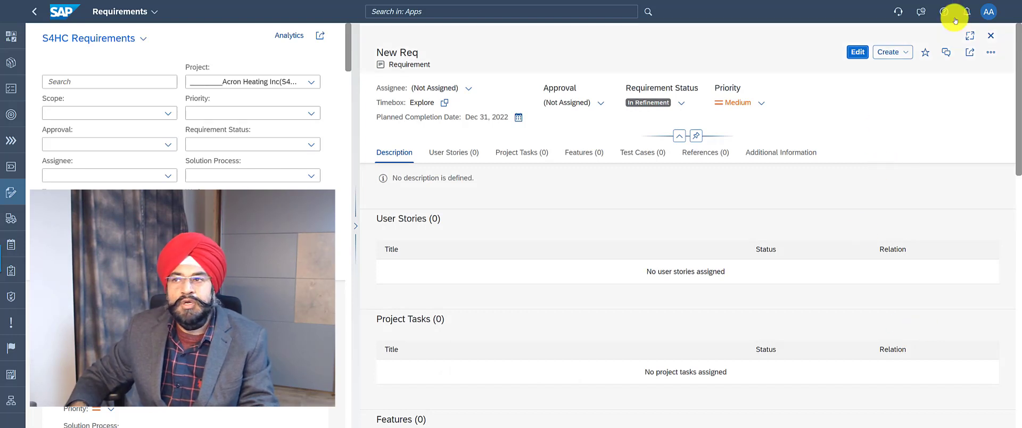
# Close the new requirement and open the Requested Release filter choices for the requirements list.
pyautogui.click(991, 36)
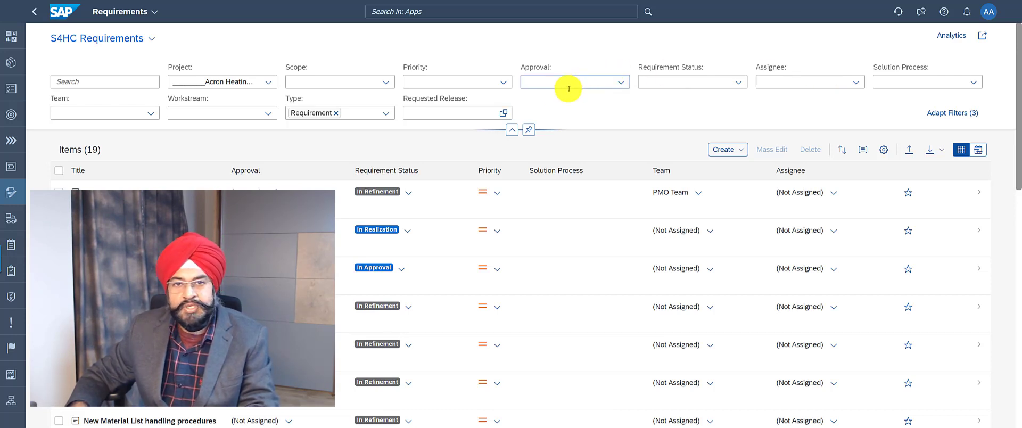
pyautogui.click(505, 113)
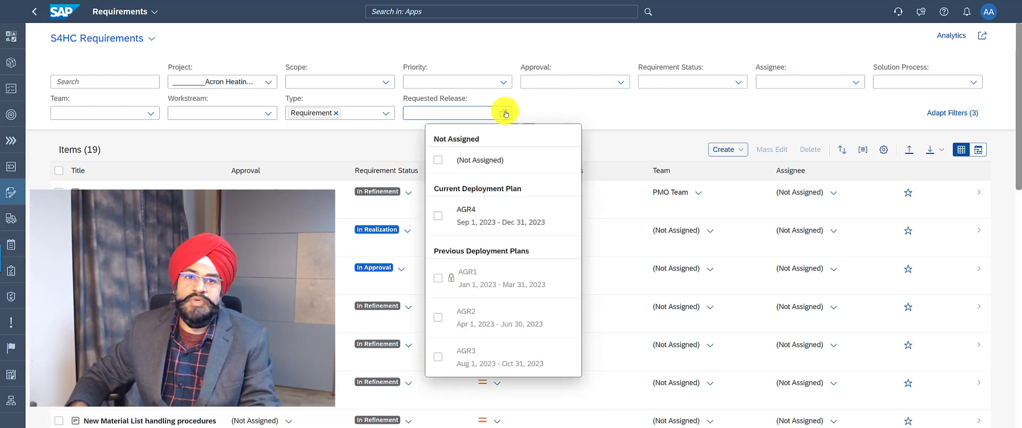